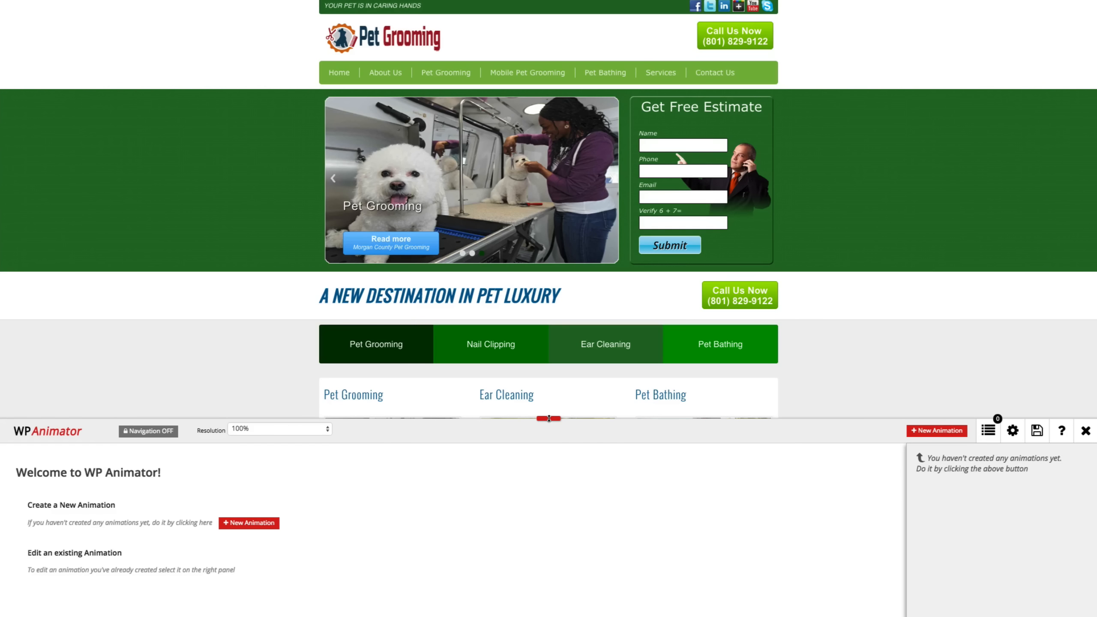
Try a custom page resolution of 1600 and restore the resolution to 100%
{"action": "mouse_move", "coordinate": [549, 418]}
{"action": "left_mouse_down"}
{"action": "mouse_move", "coordinate": [548, 298]}
{"action": "mouse_move", "coordinate": [550, 416]}
{"action": "left_mouse_up"}
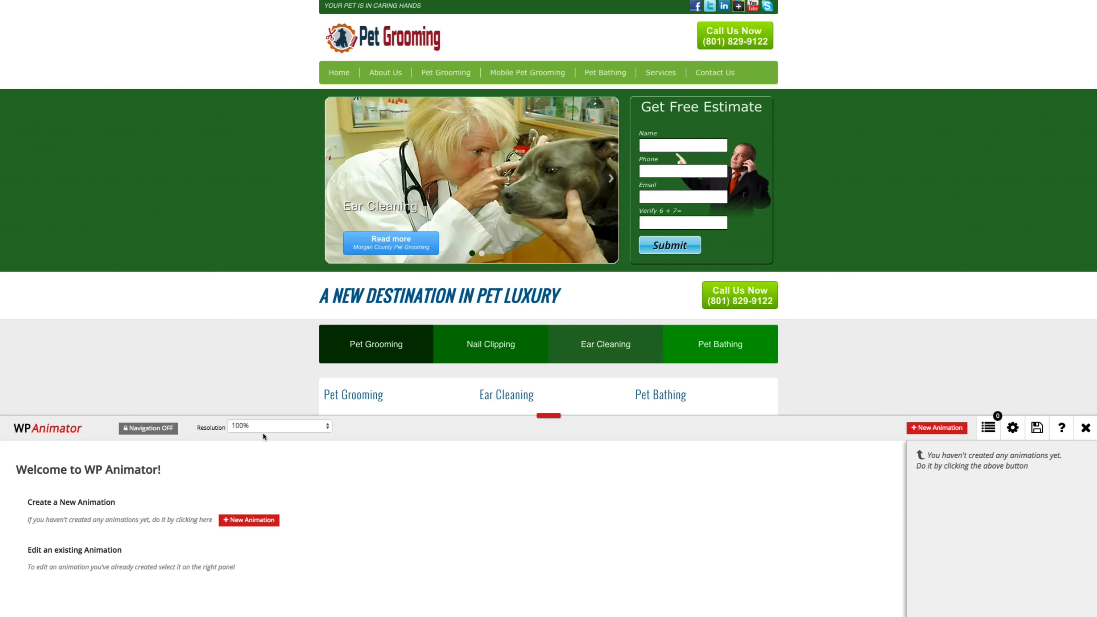
{"action": "left_click", "coordinate": [255, 426]}
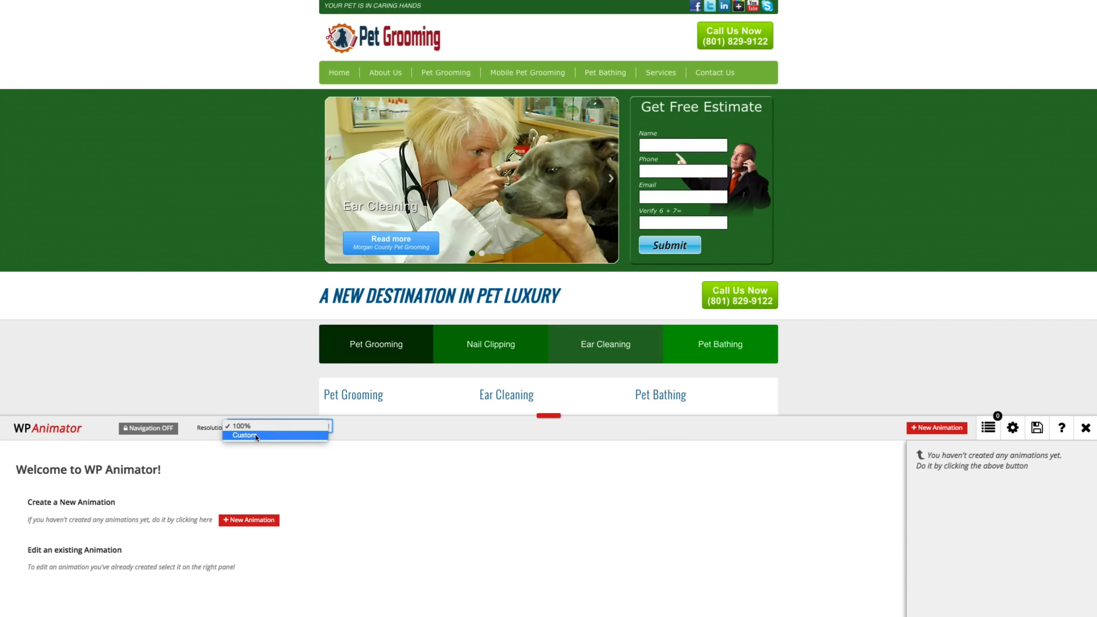
{"action": "left_click", "coordinate": [256, 436]}
{"action": "mouse_move", "coordinate": [384, 428]}
{"action": "left_mouse_down"}
{"action": "mouse_move", "coordinate": [341, 431]}
{"action": "mouse_move", "coordinate": [382, 428]}
{"action": "left_mouse_up"}
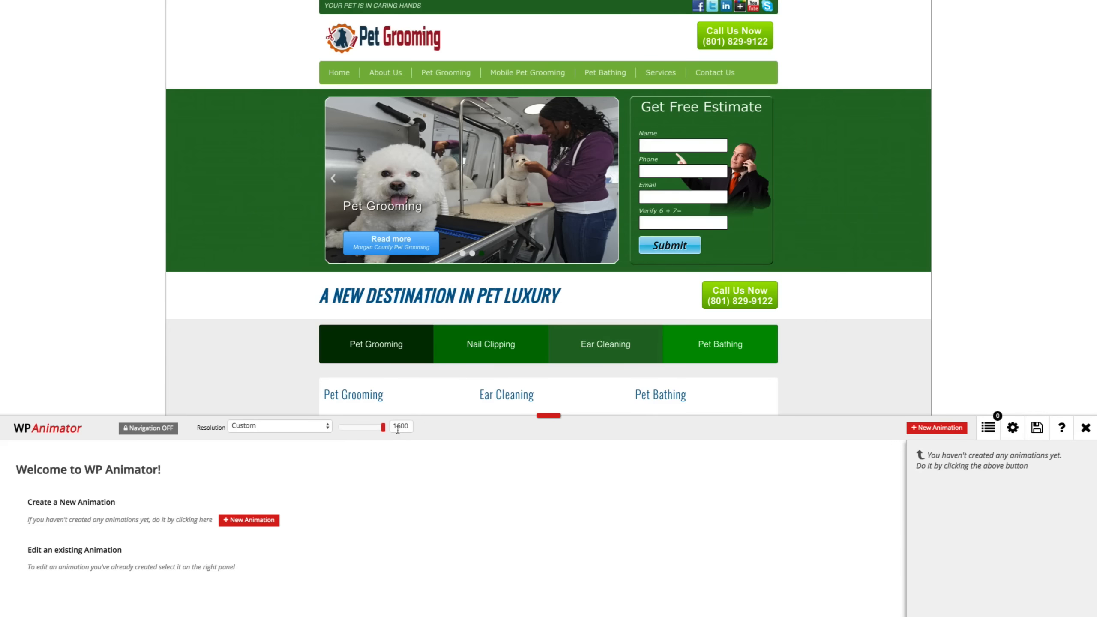
{"action": "left_click", "coordinate": [310, 425]}
{"action": "left_click", "coordinate": [309, 416]}
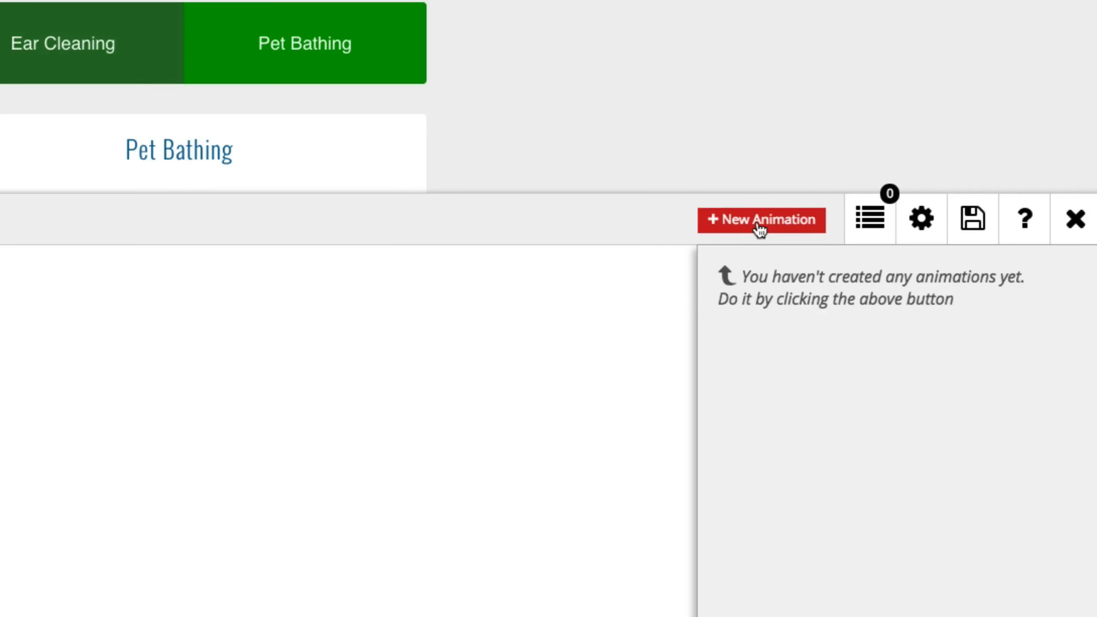
Create a new animation named "Logo Animation" and pick the Pet Grooming logo image as its target
{"action": "left_click", "coordinate": [758, 223]}
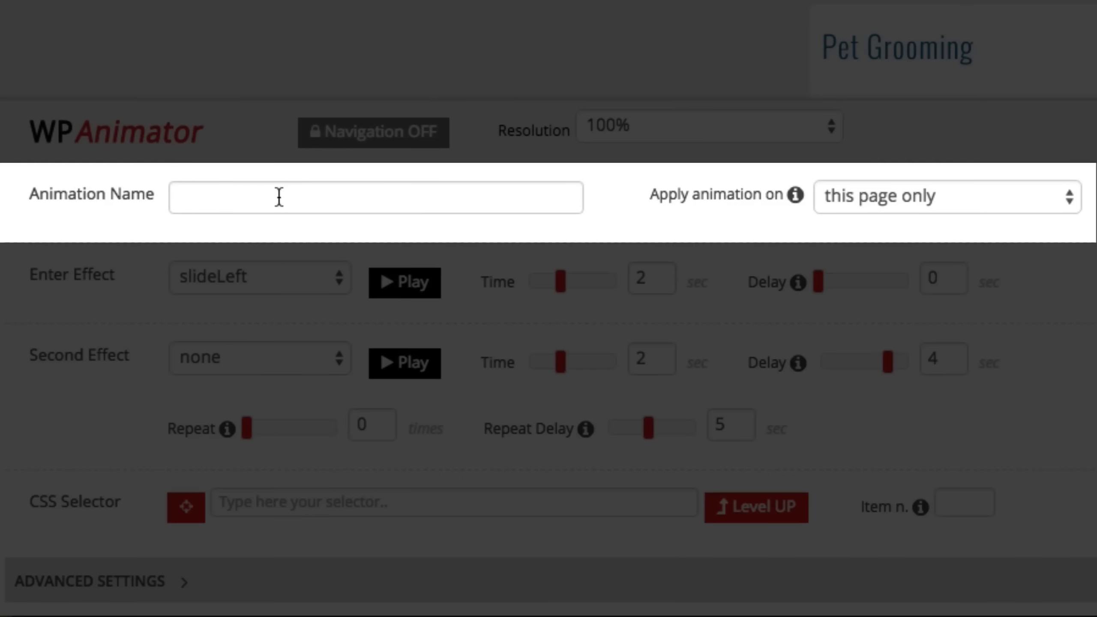
{"action": "left_click", "coordinate": [279, 196]}
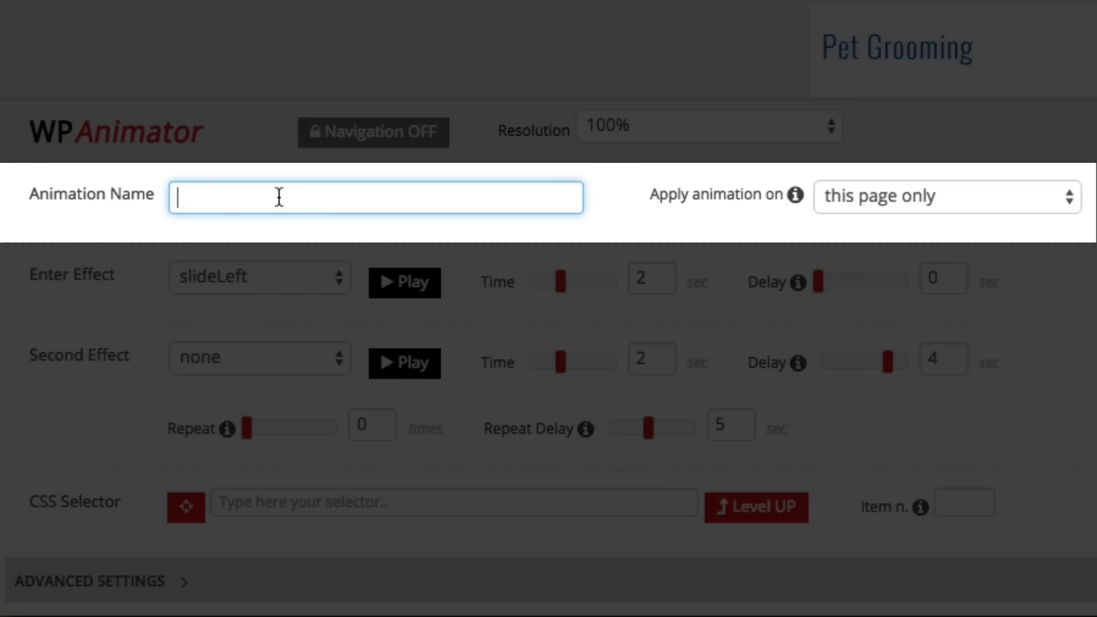
{"action": "type", "text": "Logo Animation"}
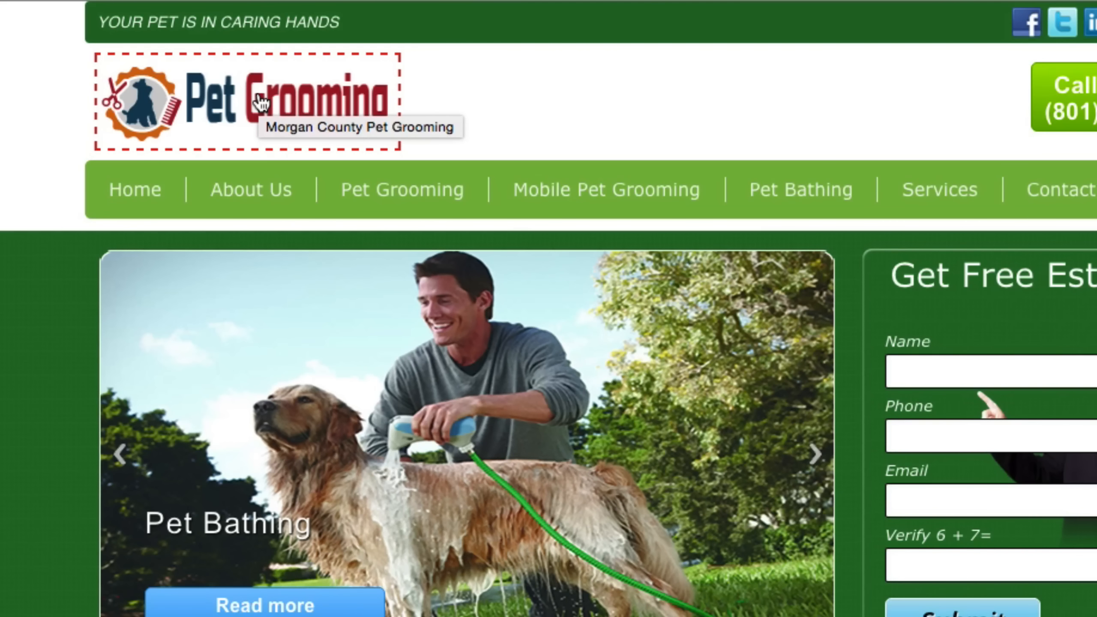
{"action": "left_click", "coordinate": [258, 96]}
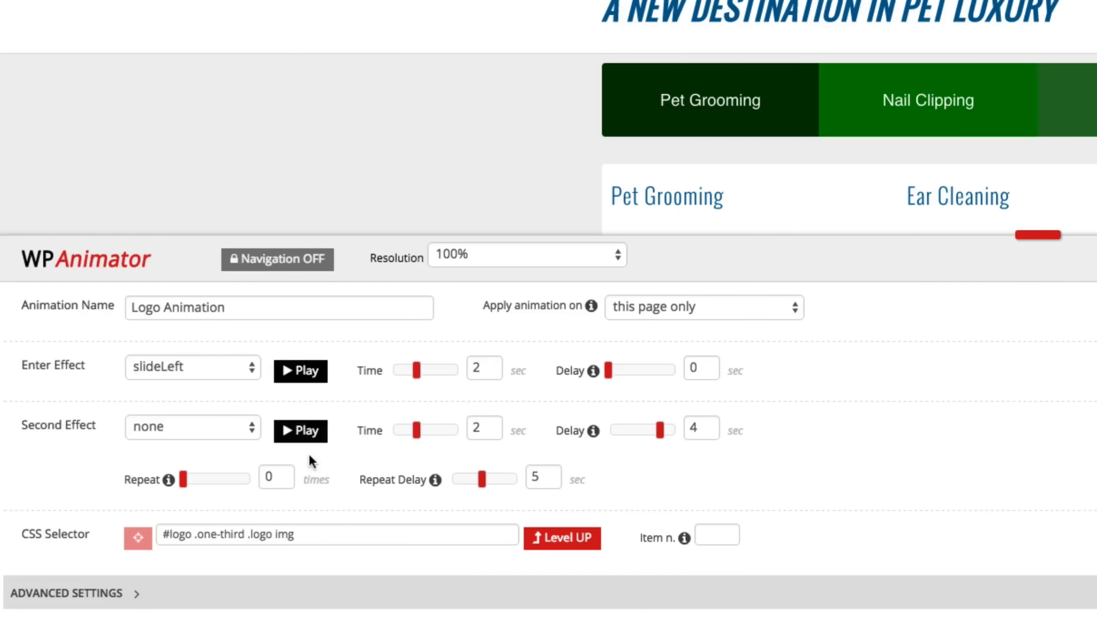
Try the bounce enter effect on the logo and switch the enter effect to scaleVBounce
{"action": "left_click", "coordinate": [203, 365]}
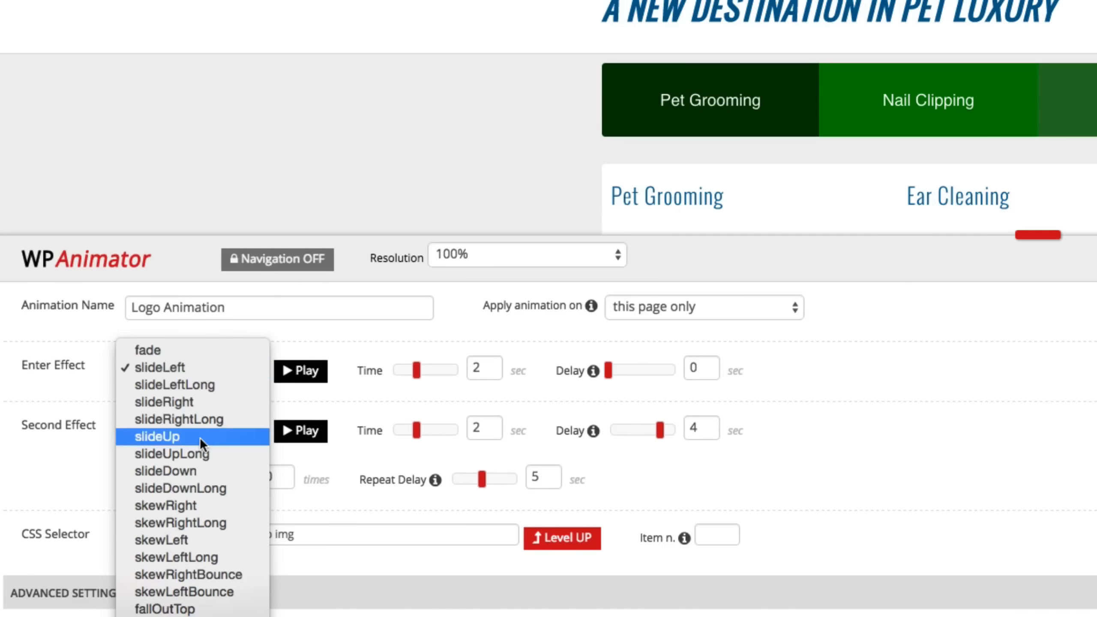
{"action": "scroll", "coordinate": [200, 437], "scroll_direction": "down", "scroll_amount": 10}
{"action": "scroll", "coordinate": [199, 439], "scroll_direction": "down", "scroll_amount": 5}
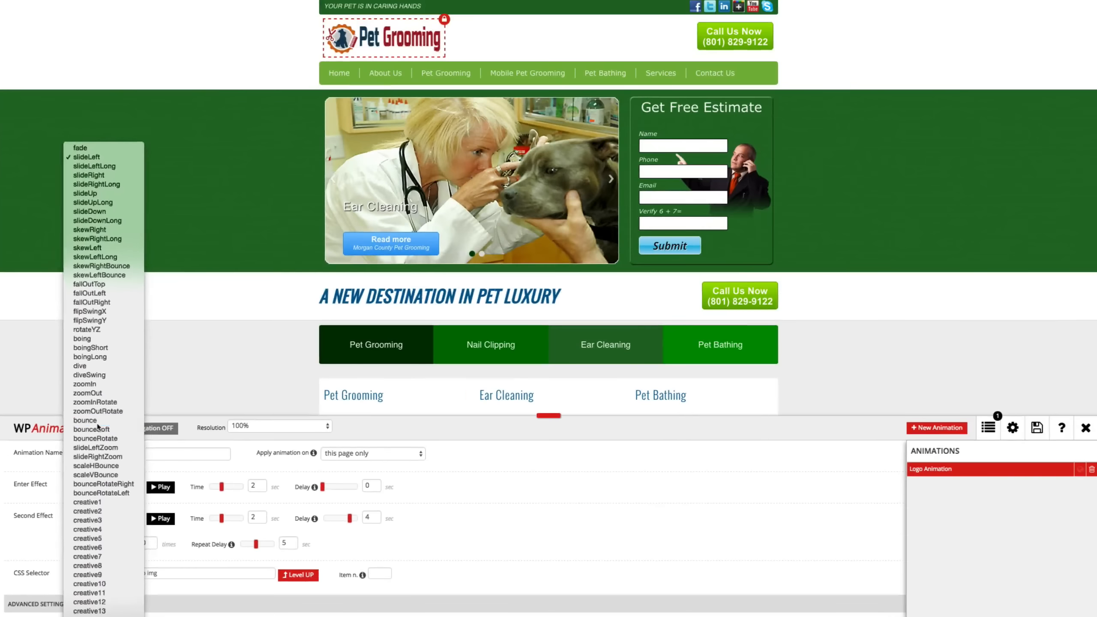
{"action": "left_click", "coordinate": [178, 245]}
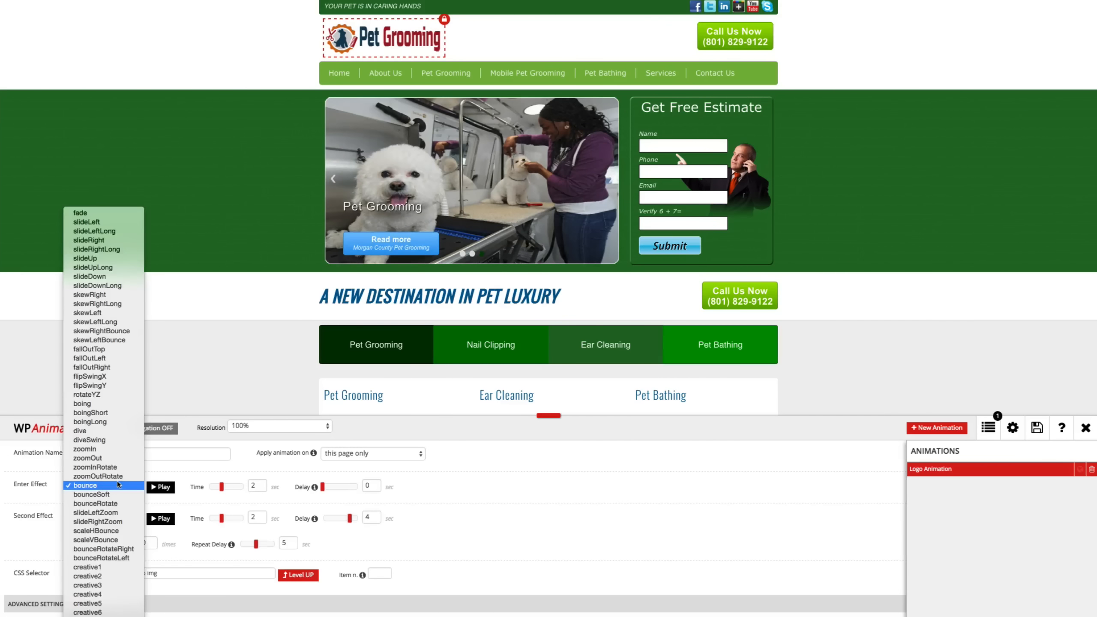
{"action": "left_click", "coordinate": [113, 485]}
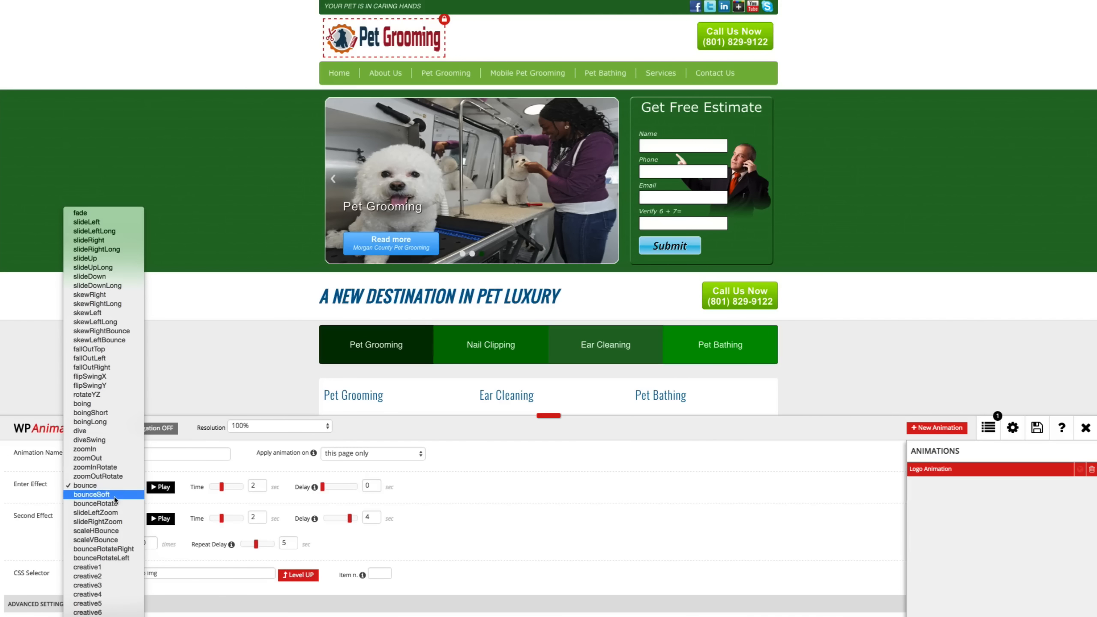
{"action": "left_click", "coordinate": [115, 542]}
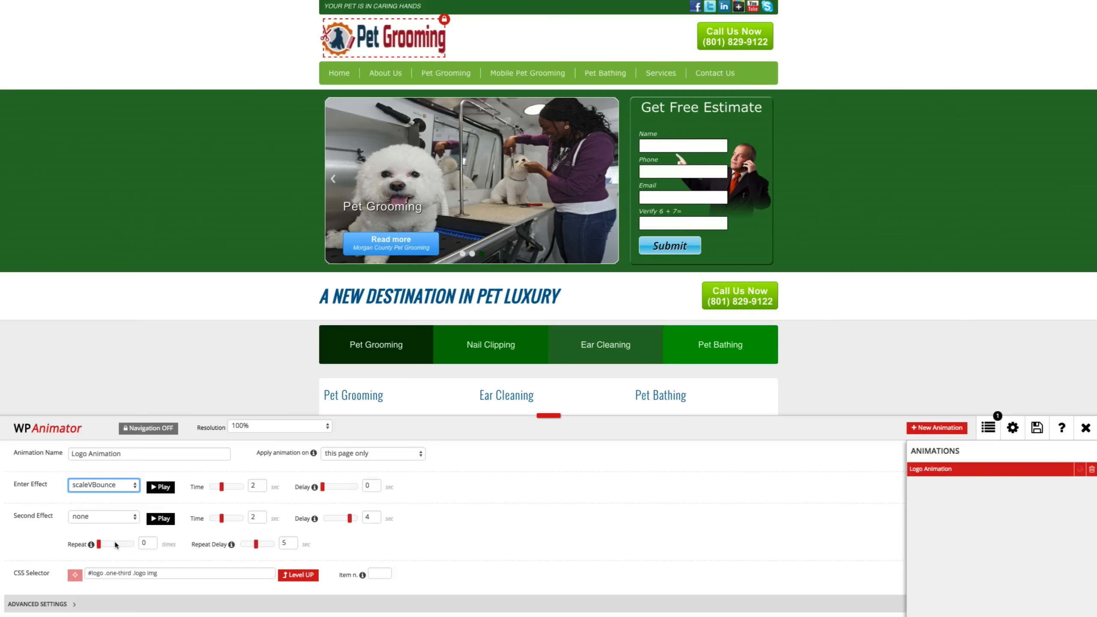
Try the creative6 enter effect, return to scaleVBounce and play its preview on the logo
{"action": "left_click", "coordinate": [110, 485]}
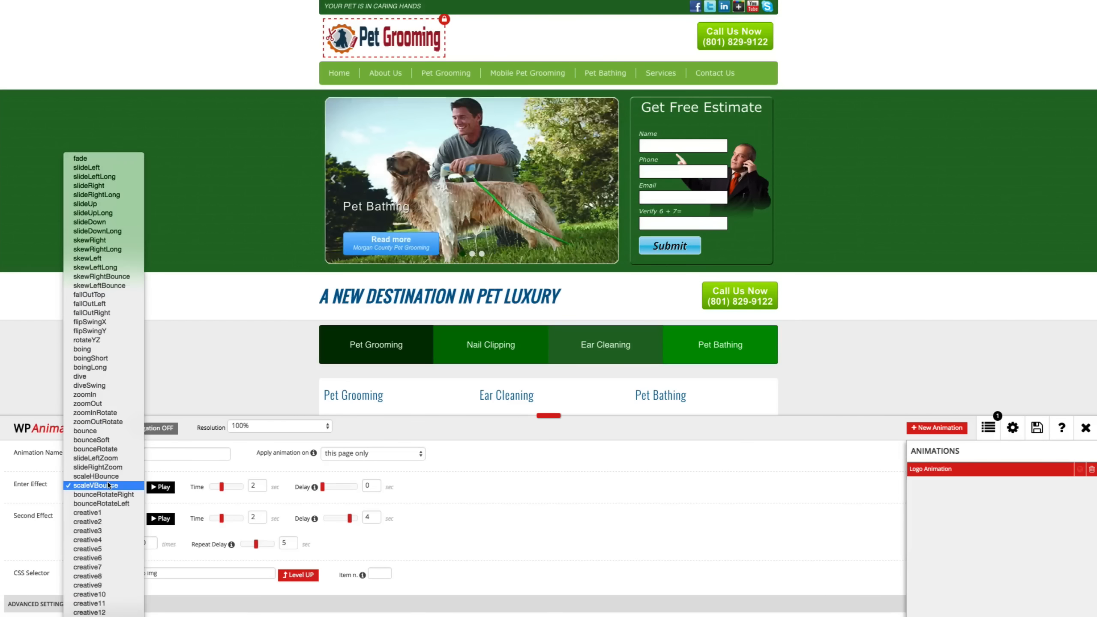
{"action": "left_click", "coordinate": [101, 559]}
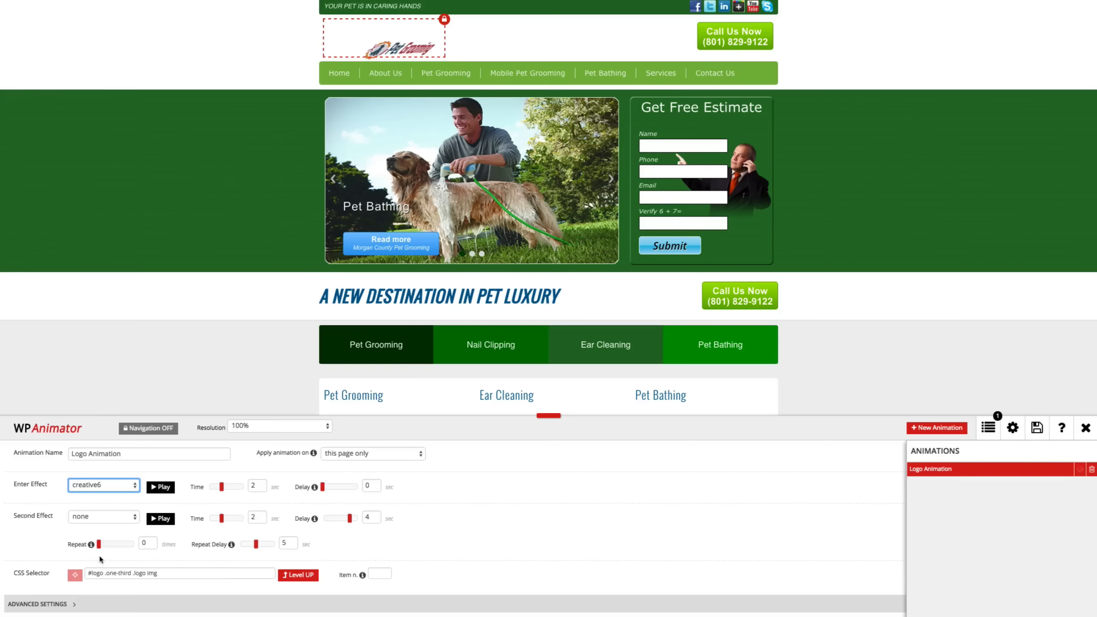
{"action": "left_click", "coordinate": [111, 486]}
{"action": "left_click", "coordinate": [110, 413]}
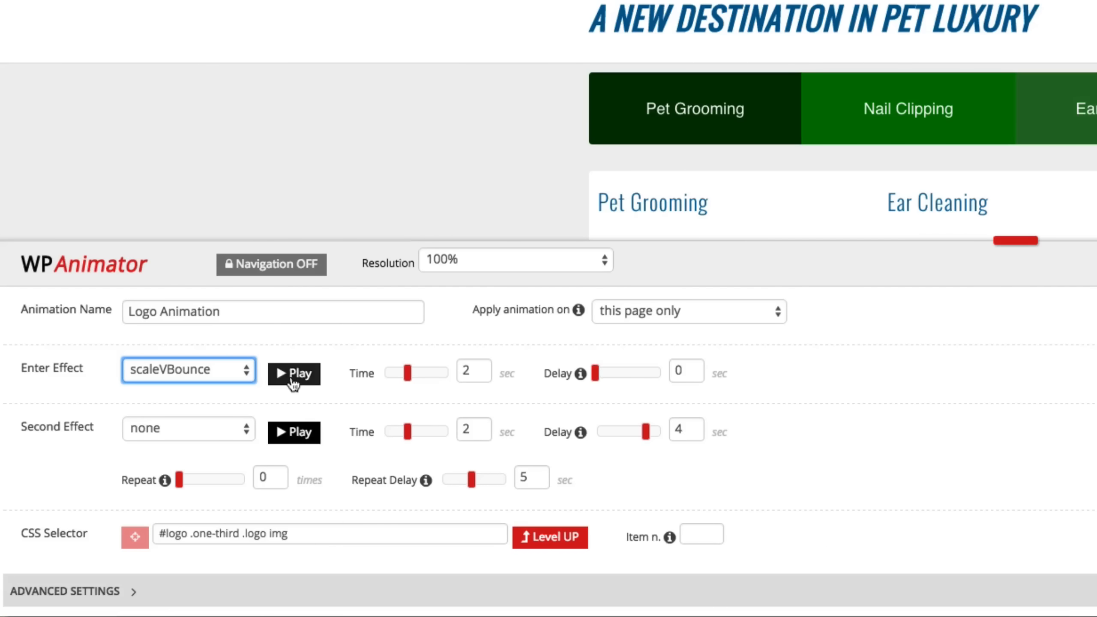
{"action": "left_click", "coordinate": [290, 380]}
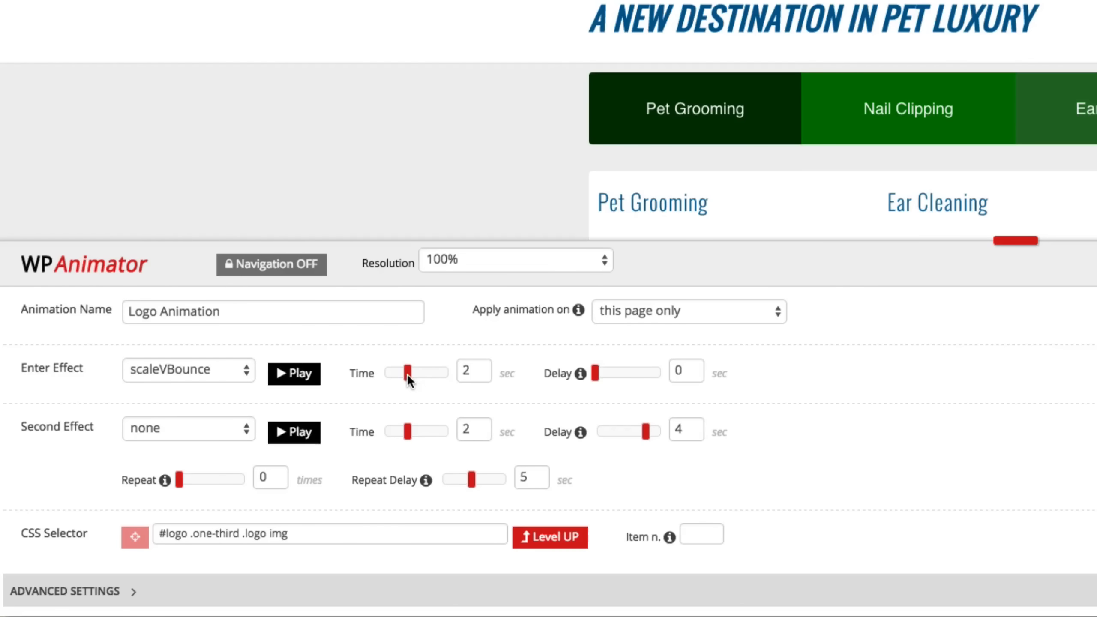
Try an enter effect time of 20 seconds and return it to 2 seconds
{"action": "left_click_drag", "start_coordinate": [406, 373], "coordinate": [434, 371]}
{"action": "left_click_drag", "start_coordinate": [486, 372], "coordinate": [458, 374]}
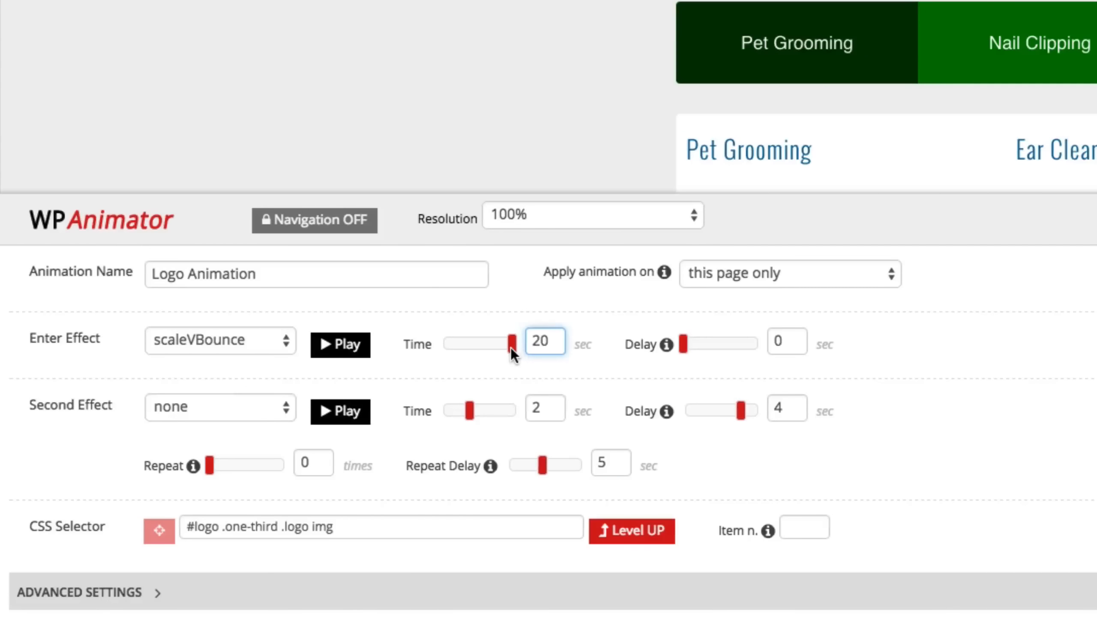
{"action": "left_click_drag", "start_coordinate": [511, 348], "coordinate": [474, 350]}
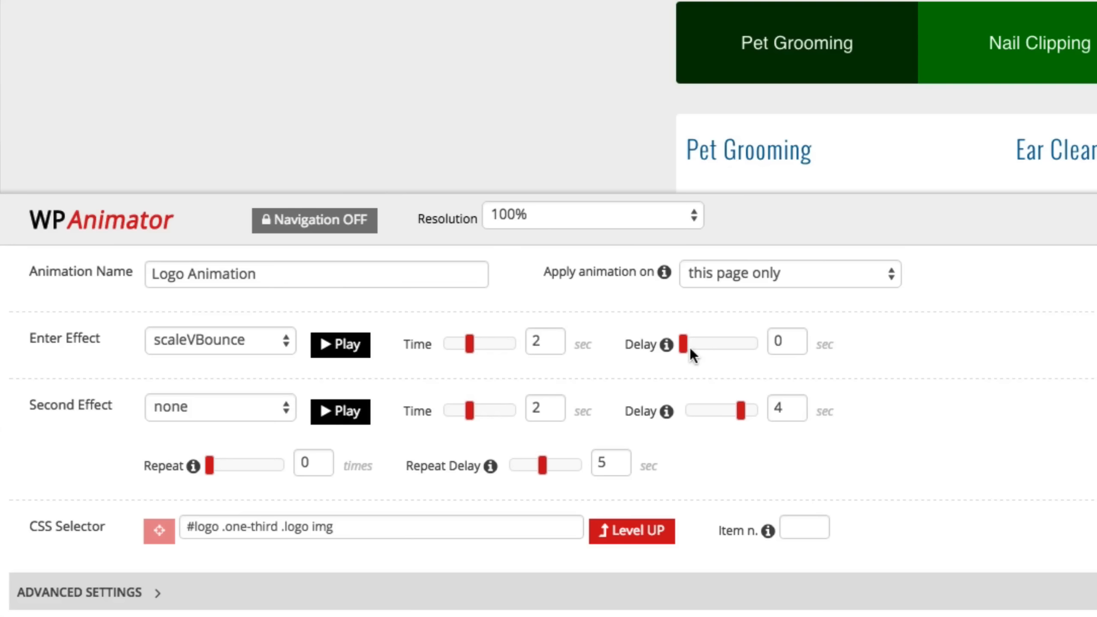
Set the enter effect's delay to 20 seconds
{"action": "left_click_drag", "start_coordinate": [683, 345], "coordinate": [734, 345]}
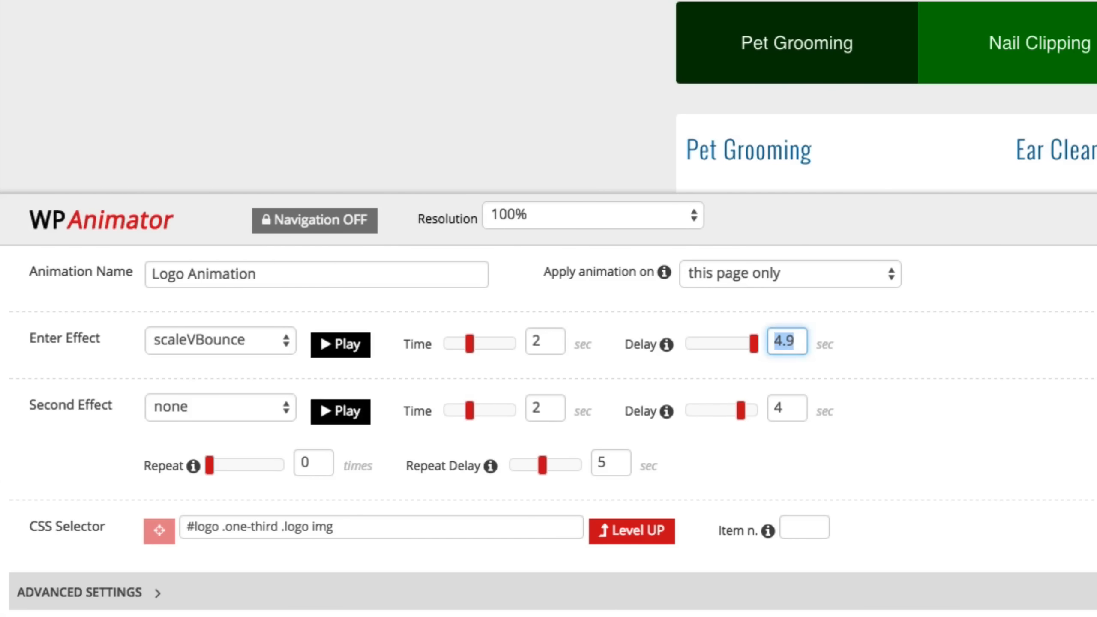
{"action": "type", "text": "20"}
Set the logo's second effect to shakeRotate and play its preview
{"action": "left_click", "coordinate": [214, 406]}
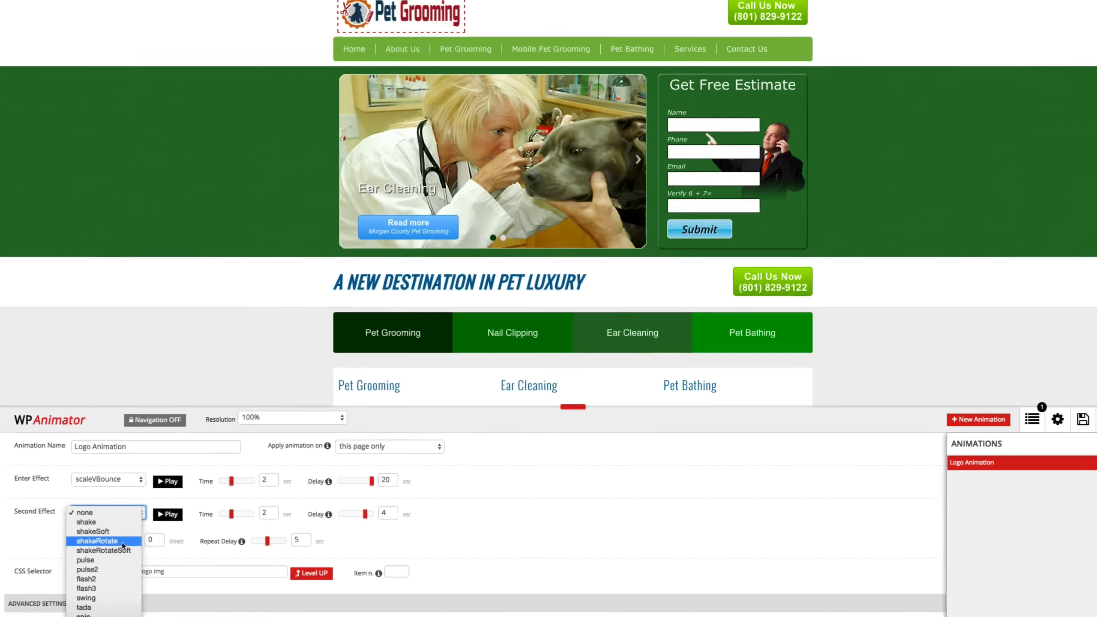
{"action": "left_click", "coordinate": [258, 463]}
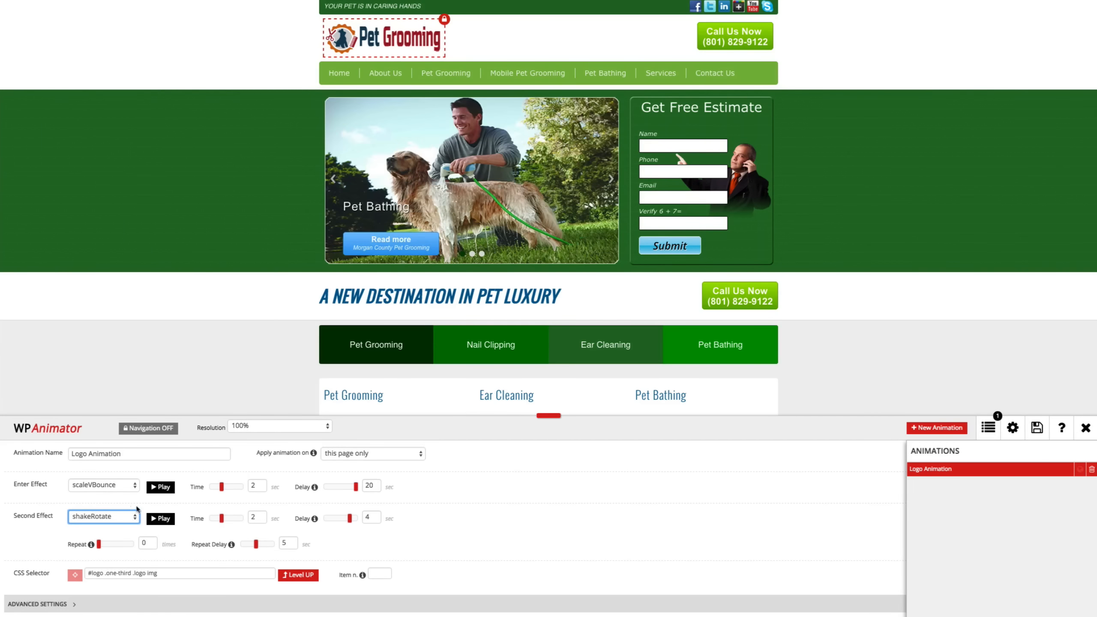
{"action": "left_click", "coordinate": [162, 520]}
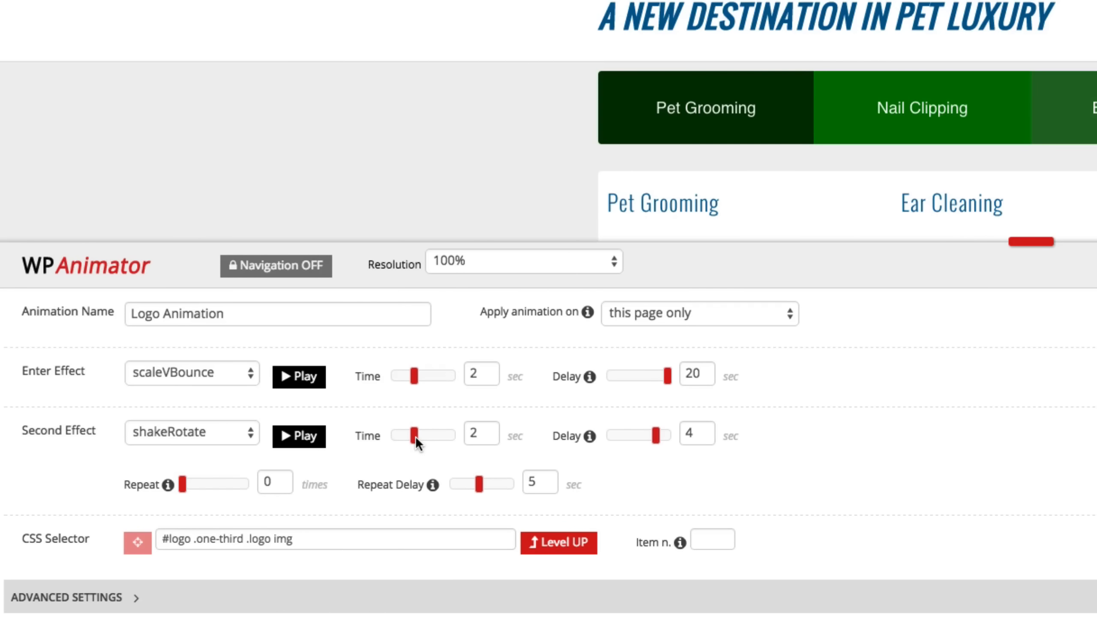
Set the second effect's time to 2.4 seconds
{"action": "left_click_drag", "start_coordinate": [414, 435], "coordinate": [452, 435]}
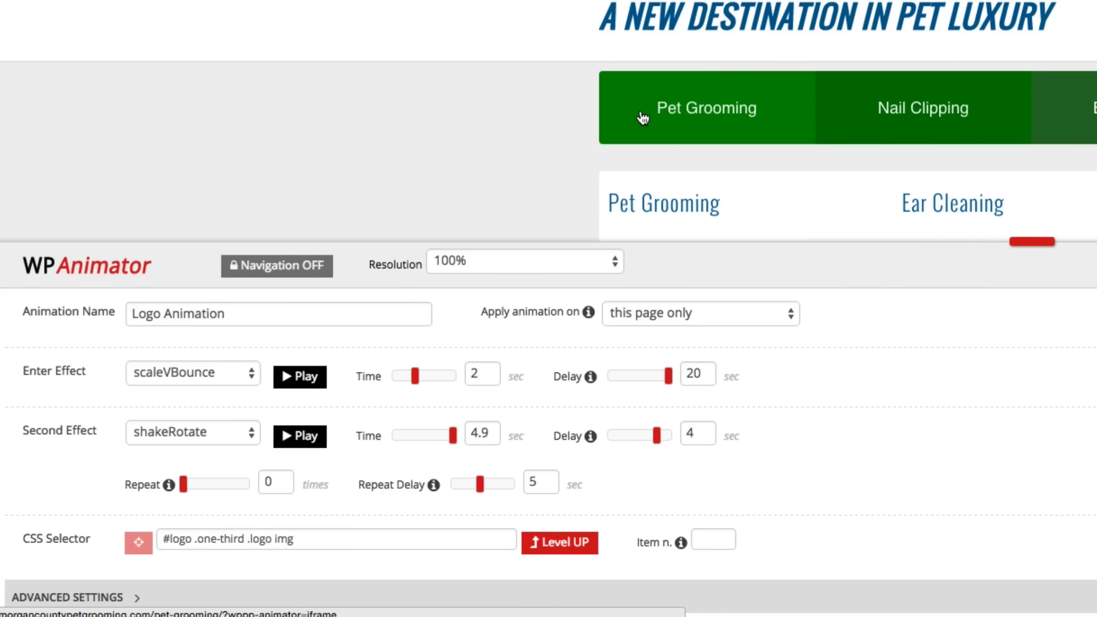
{"action": "double_click", "coordinate": [481, 435]}
{"action": "left_click_drag", "start_coordinate": [452, 438], "coordinate": [420, 441]}
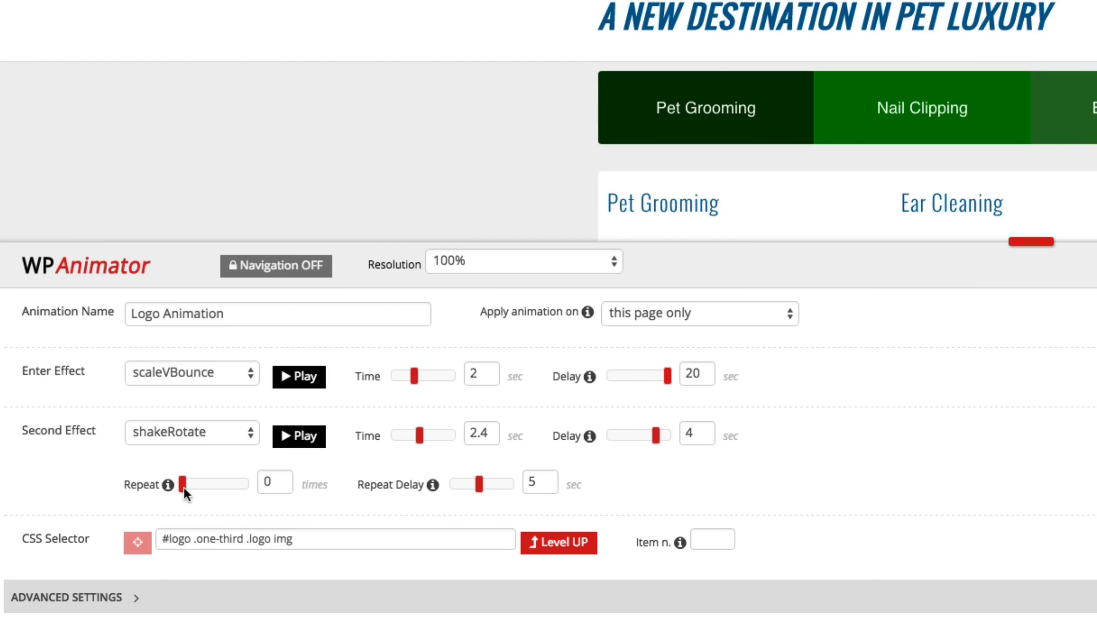
Set the second effect to repeat 50 times with a repeat delay of 5.6 seconds
{"action": "left_click_drag", "start_coordinate": [184, 486], "coordinate": [233, 483]}
{"action": "mouse_move", "coordinate": [480, 487]}
{"action": "left_mouse_down"}
{"action": "mouse_move", "coordinate": [494, 488]}
{"action": "mouse_move", "coordinate": [446, 489]}
{"action": "mouse_move", "coordinate": [488, 495]}
{"action": "left_mouse_up"}
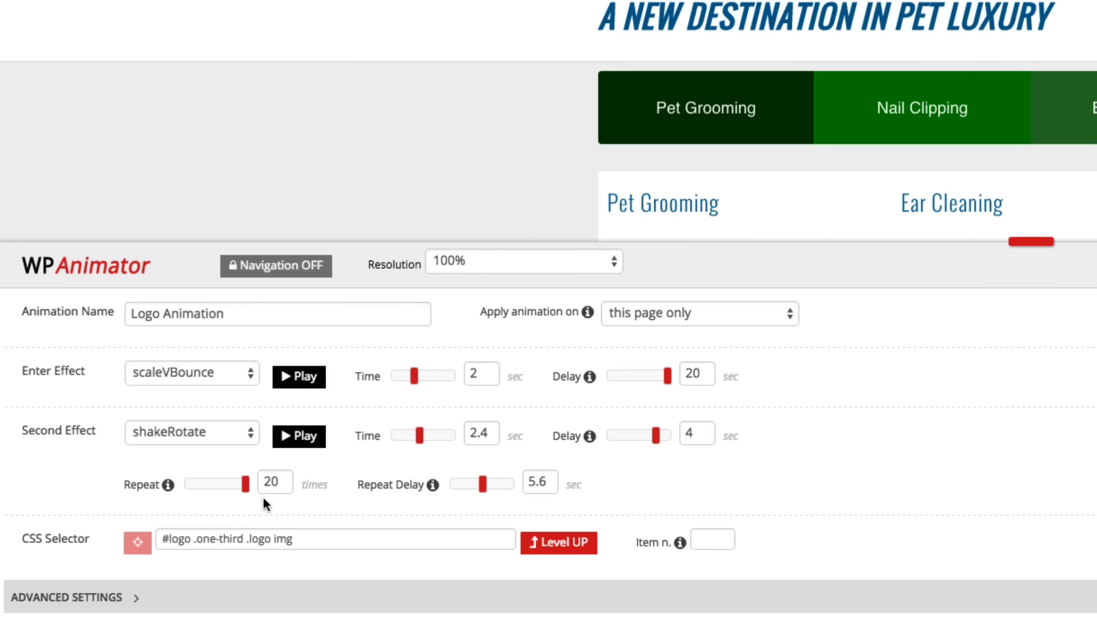
{"action": "left_click_drag", "start_coordinate": [283, 481], "coordinate": [248, 483]}
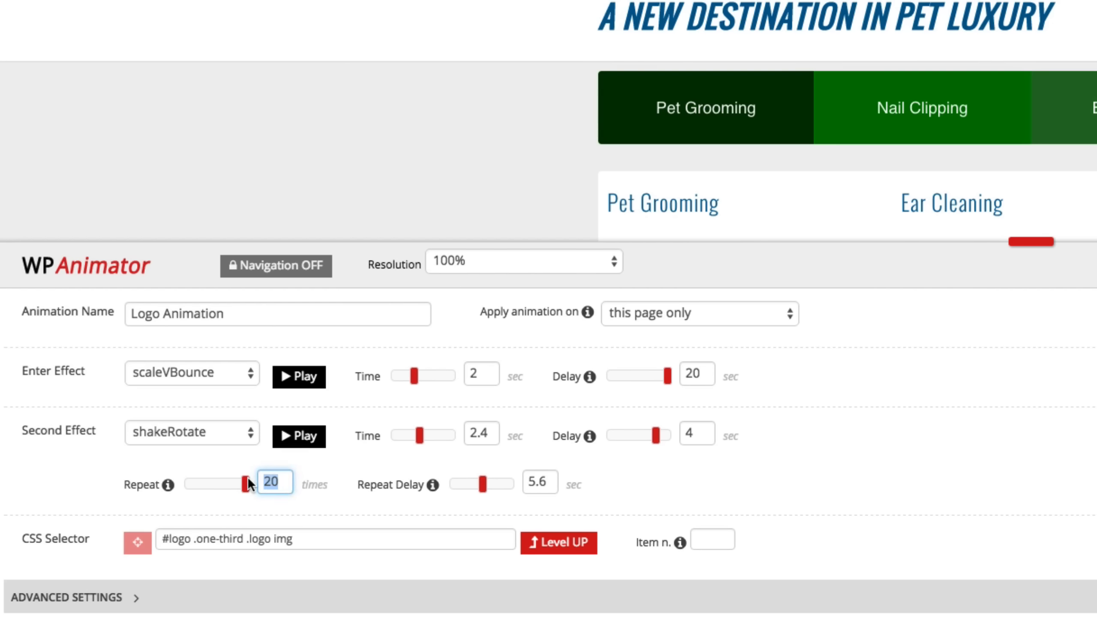
{"action": "type", "text": "50"}
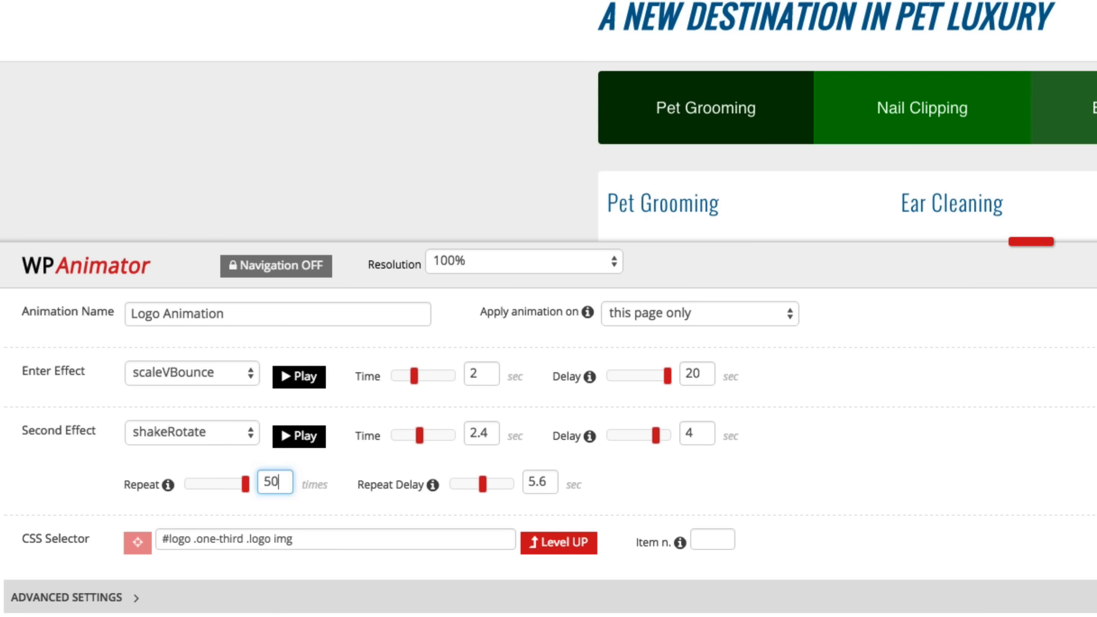